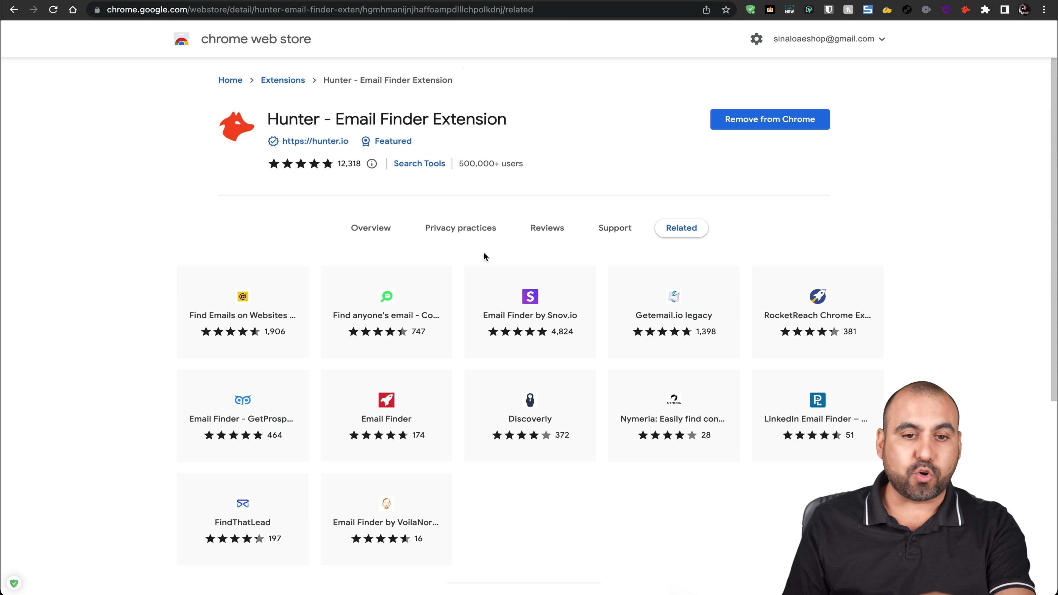
# Highlight the Hunter extension's 12,318 review count on its Chrome Web Store listing
pyautogui.moveTo(335, 165); pyautogui.dragTo(368, 169)
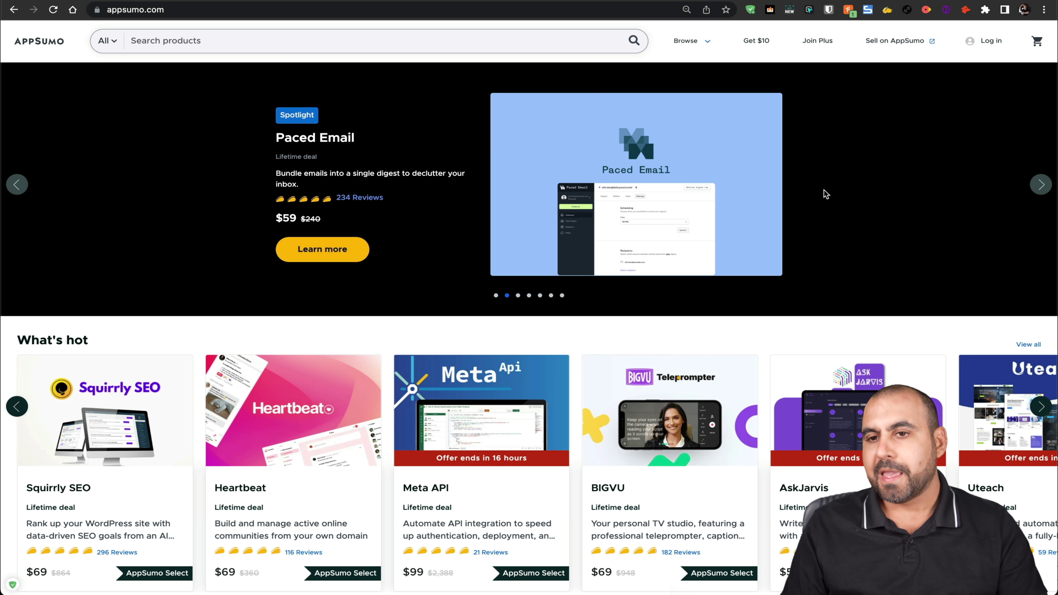
# Show the email addresses Hunter found for appsumo.com and copy the founder's address
pyautogui.click(965, 9)
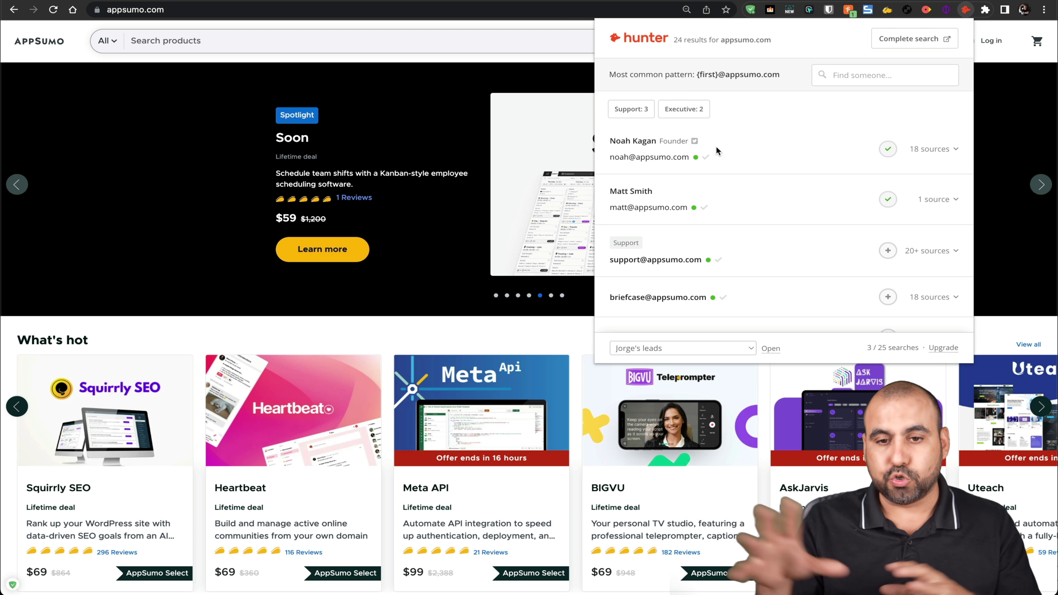
pyautogui.click(648, 158)
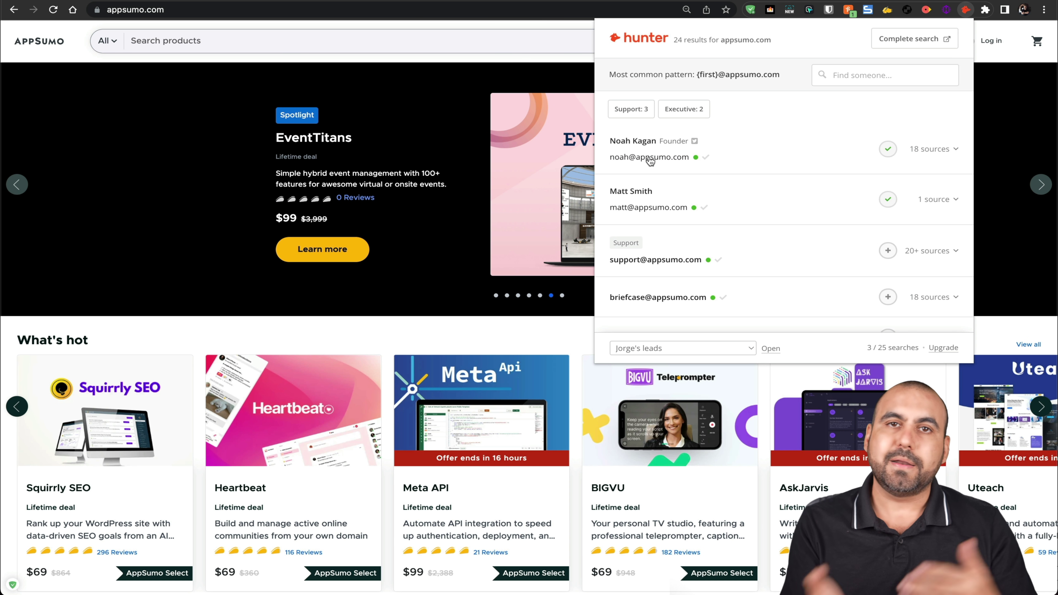
pyautogui.moveTo(696, 158)
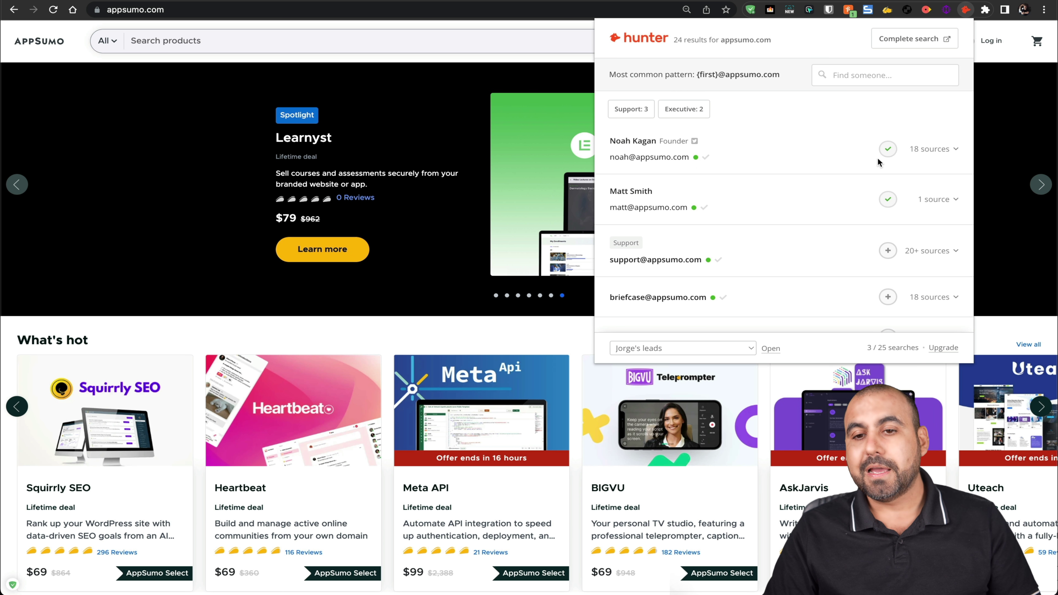
# Expand the founder's 18 sources, collapse them again, and scroll through the results list
pyautogui.click(929, 149)
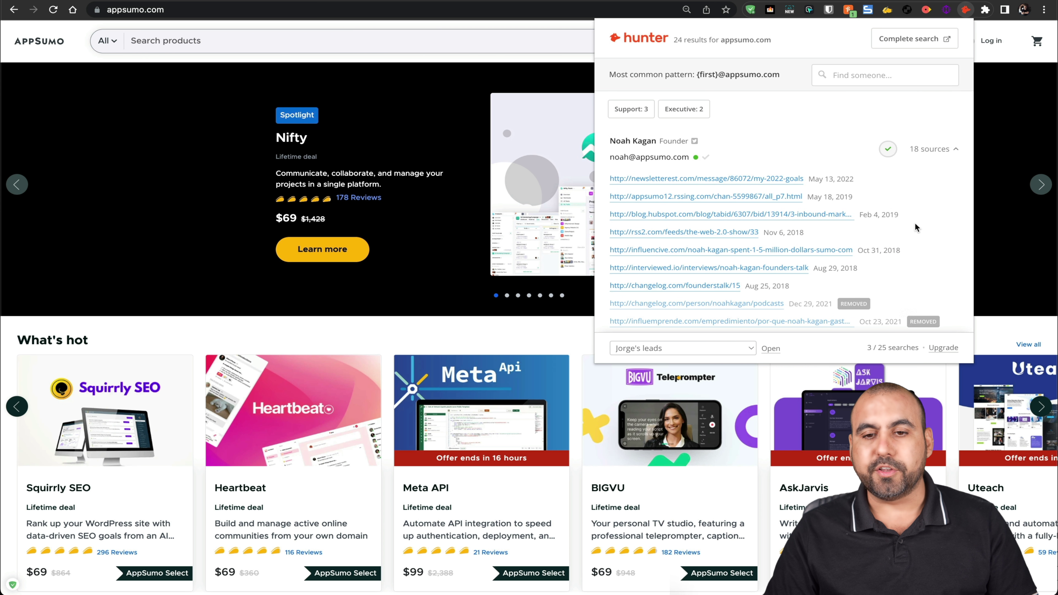
pyautogui.scroll(-3, 916, 225)
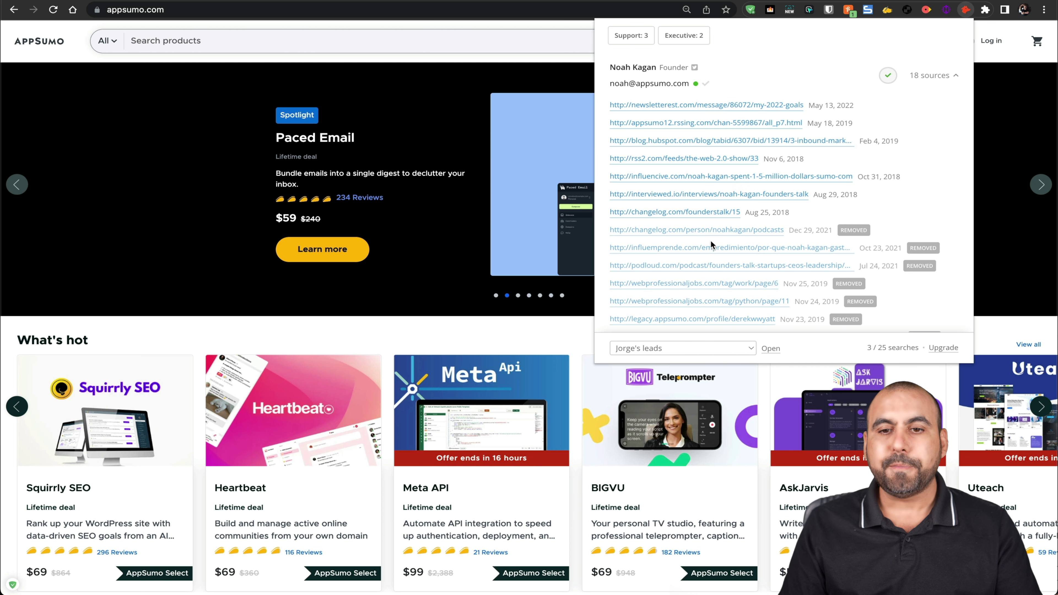
pyautogui.click(947, 81)
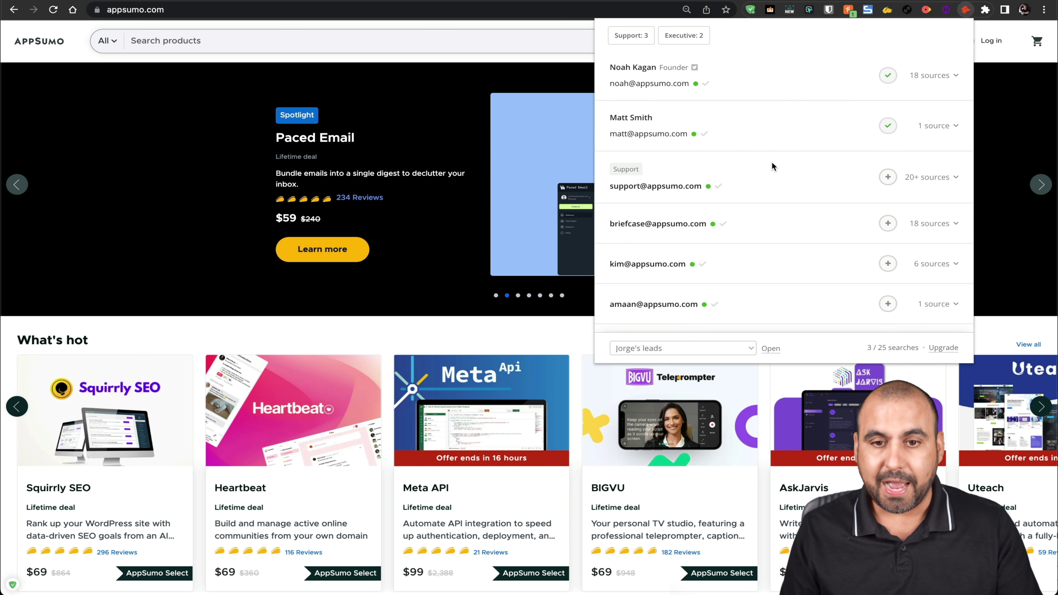
pyautogui.scroll(1, 771, 164)
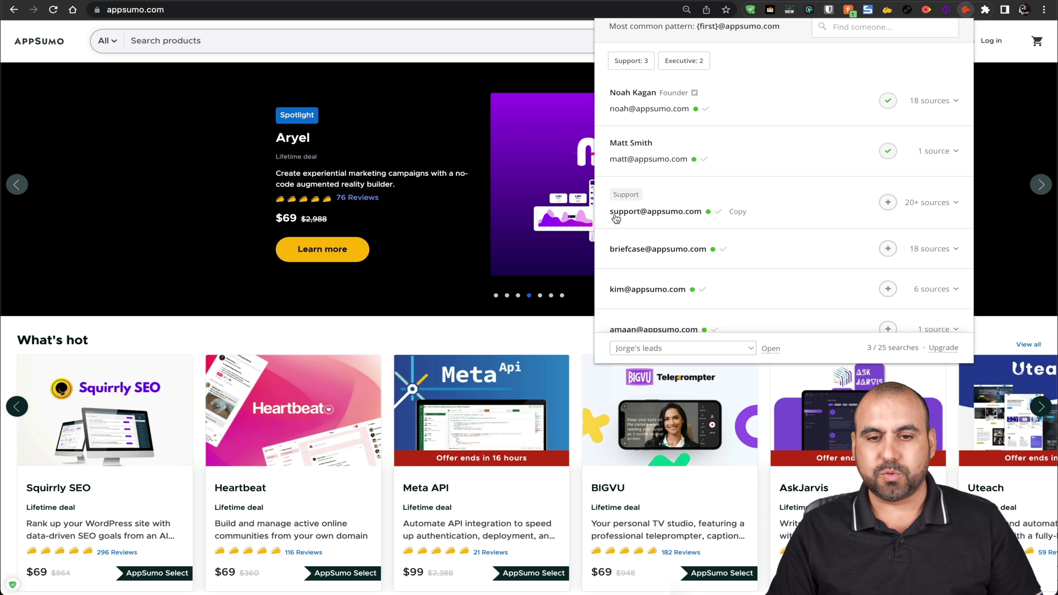
pyautogui.scroll(-6, 622, 216)
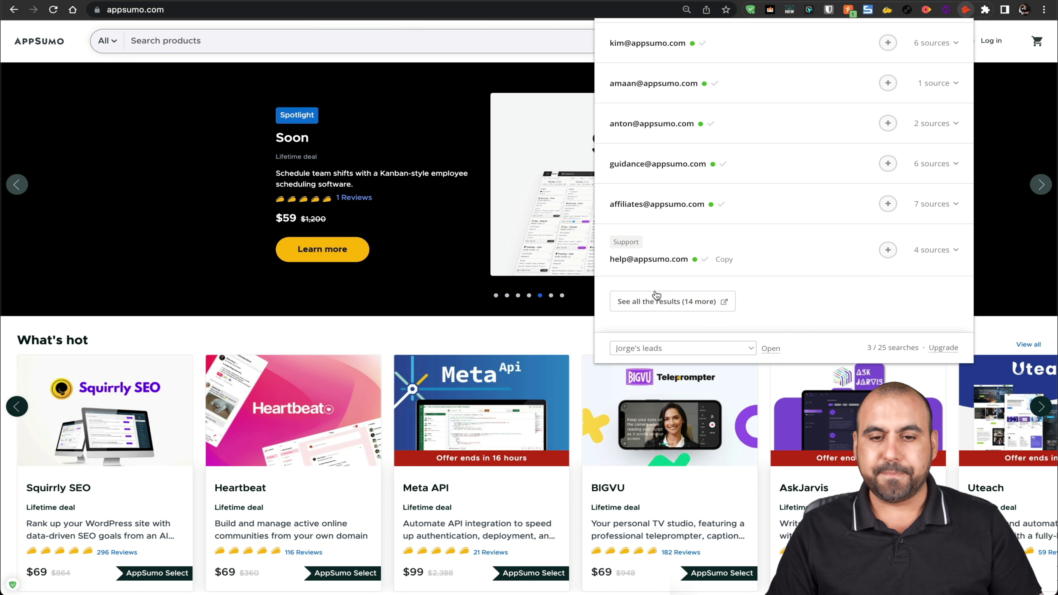
# Open the full appsumo.com results on the Hunter website and scroll through them
pyautogui.click(670, 301)
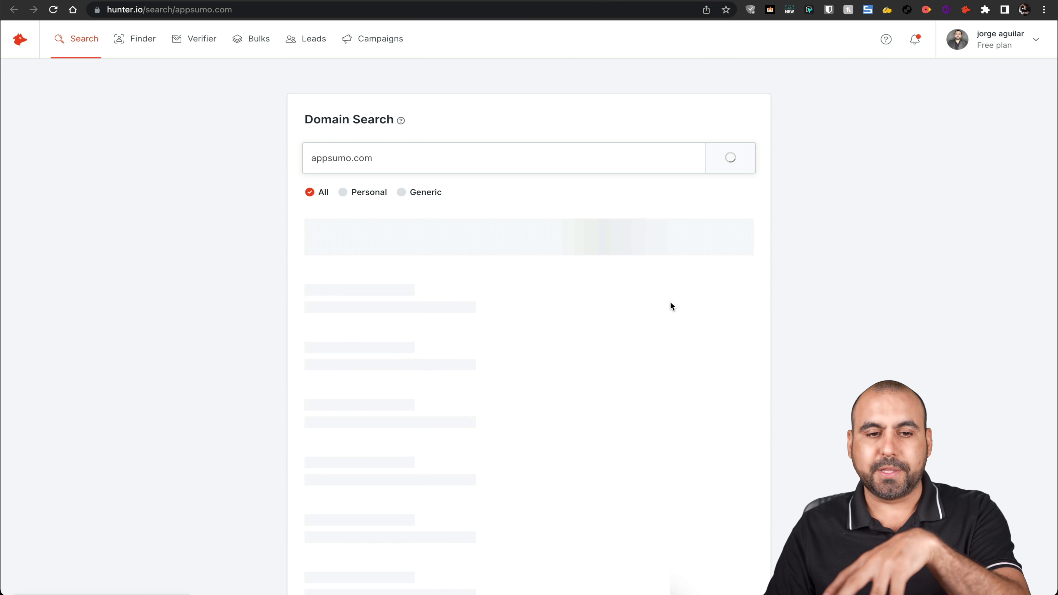
pyautogui.scroll(-8, 671, 303)
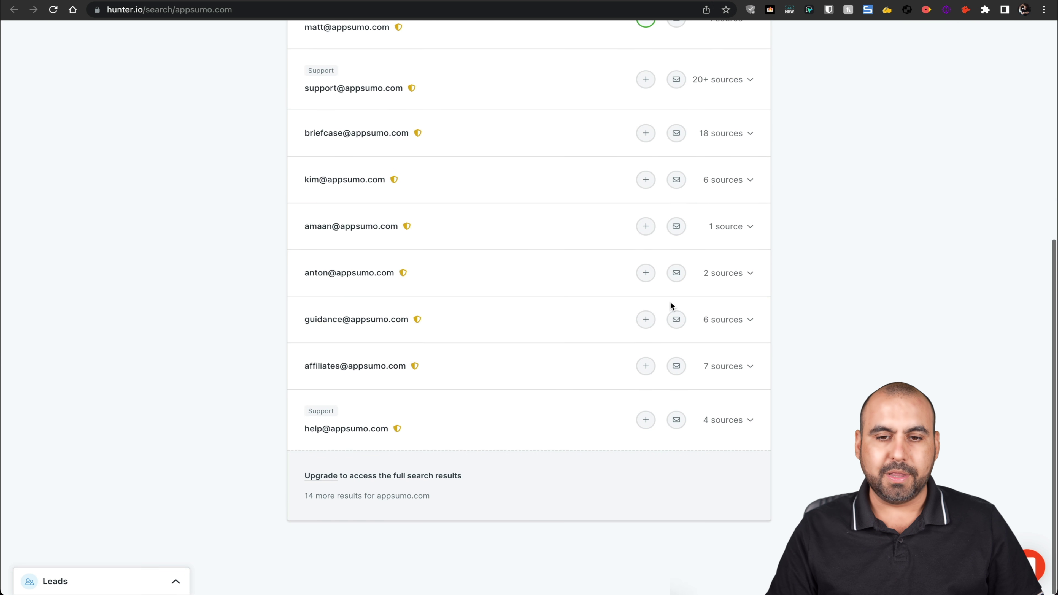
pyautogui.scroll(10, 670, 301)
# Back on the AppSumo site, save the support email address as a lead
pyautogui.hotkey('ctrl', 'shift', 'Tab')
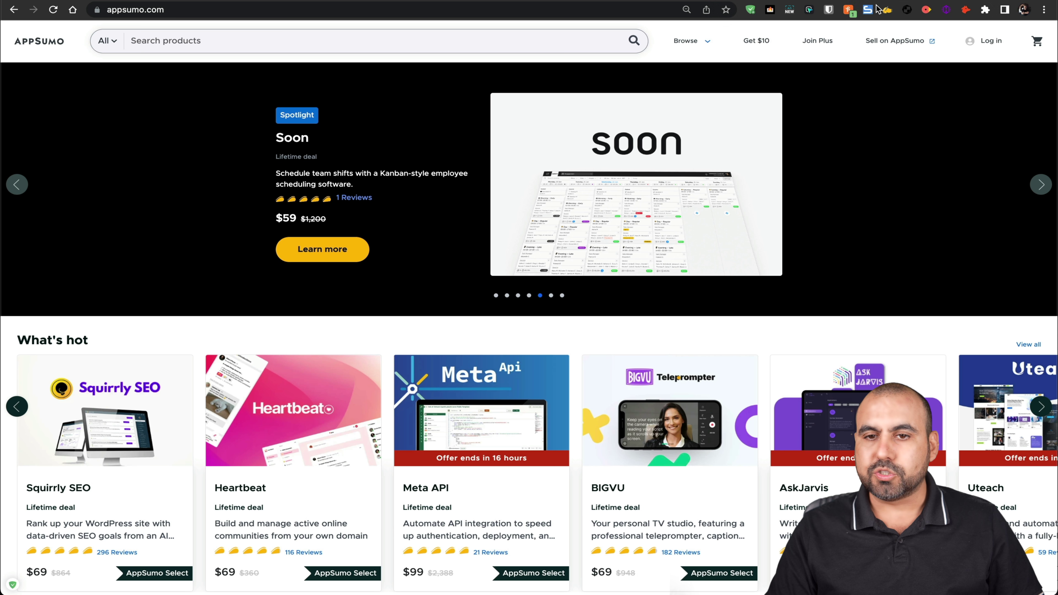
pyautogui.click(965, 9)
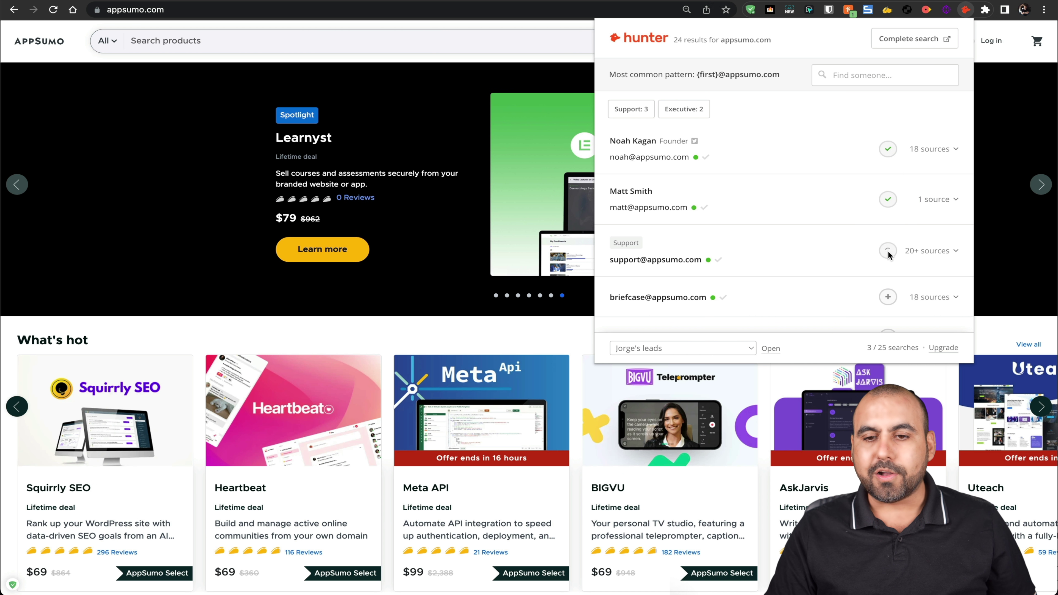
pyautogui.click(888, 250)
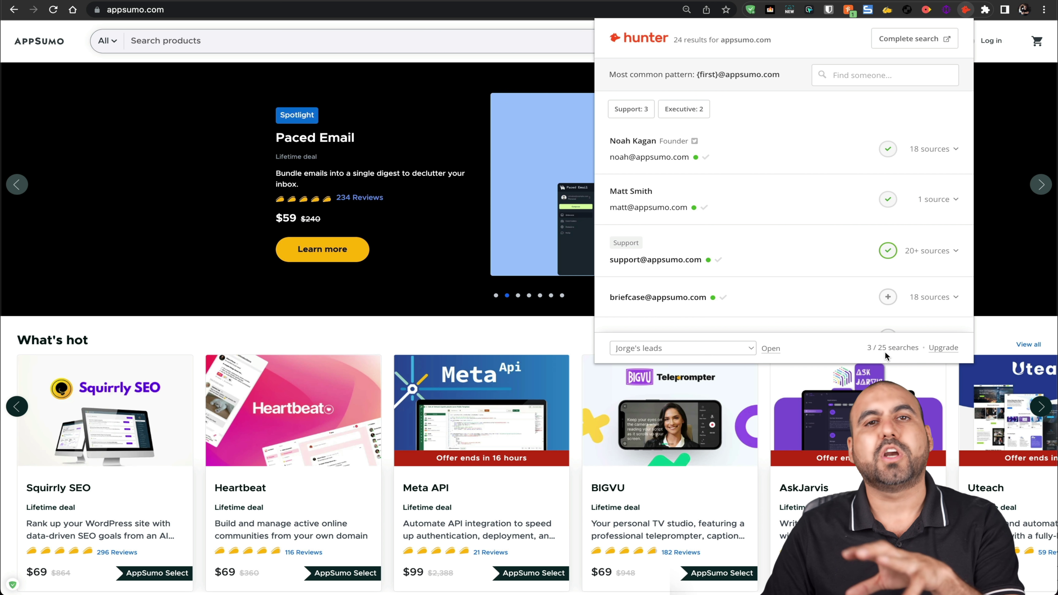
pyautogui.click(965, 9)
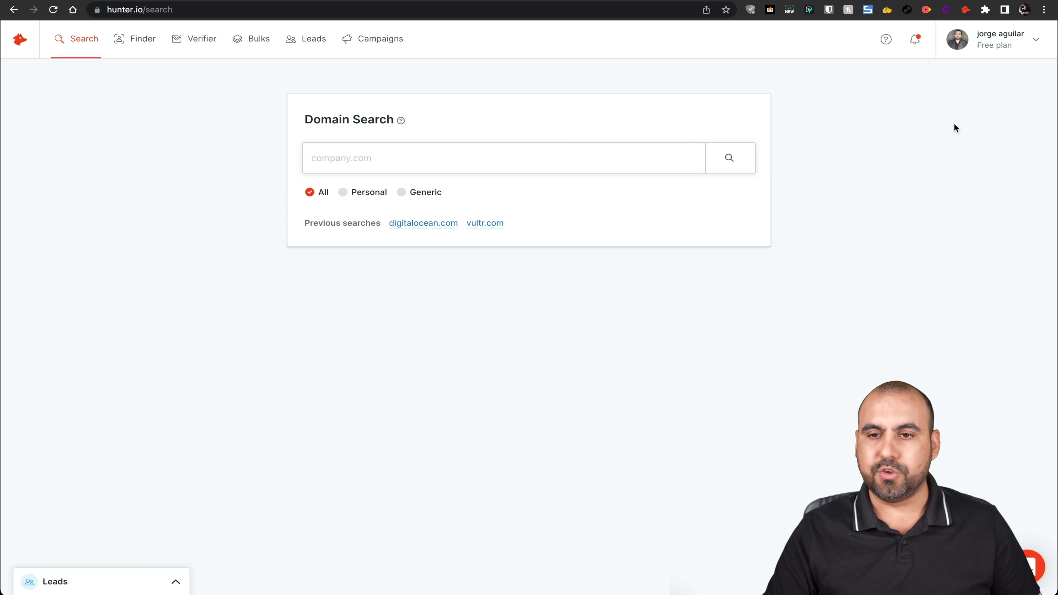
pyautogui.click(1001, 45)
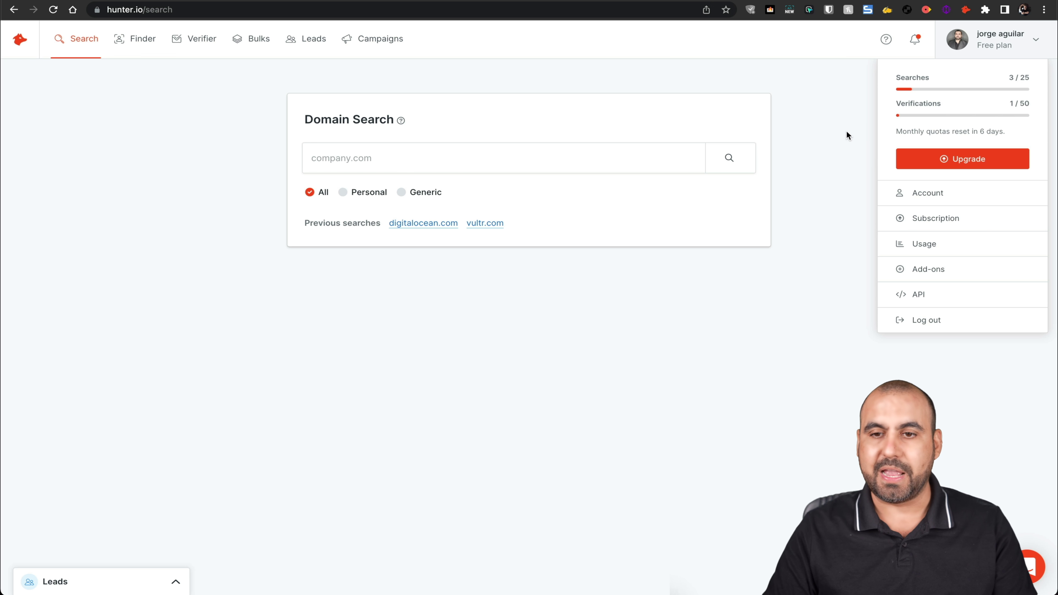
pyautogui.click(760, 2)
pyautogui.scroll(-4, 605, 256)
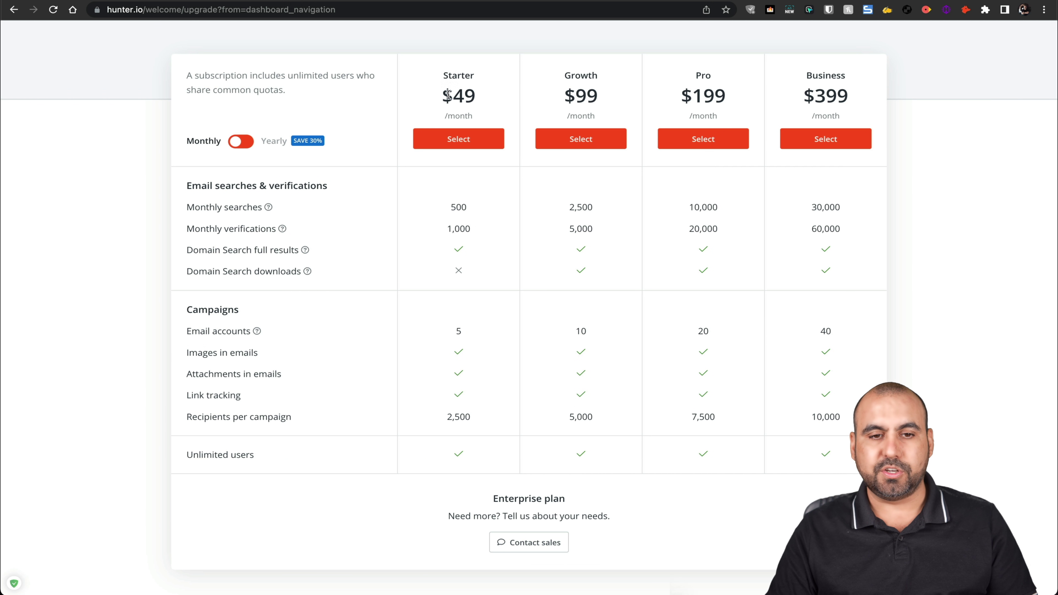
pyautogui.moveTo(454, 95); pyautogui.dragTo(493, 98)
pyautogui.click(493, 95)
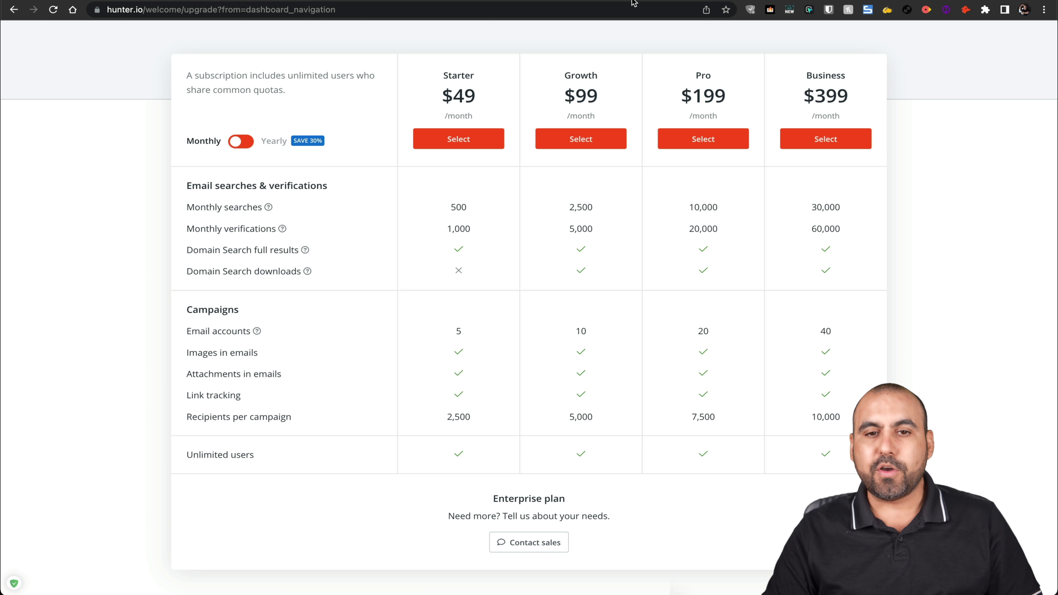
pyautogui.press('super+bracketleft')
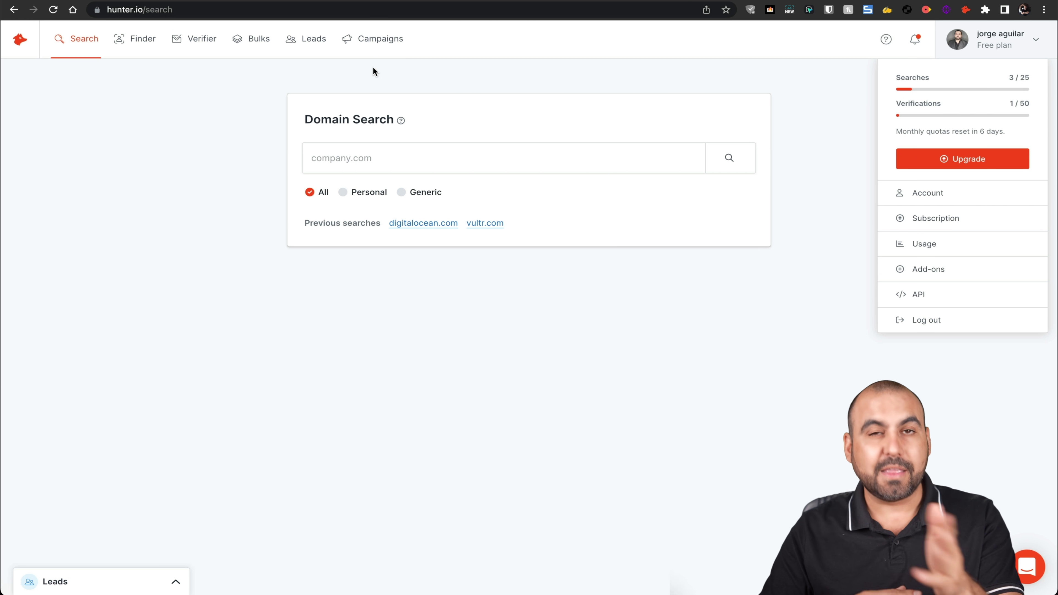
# Close the quota panel and run a Domain Search for saas.co
pyautogui.click(209, 249)
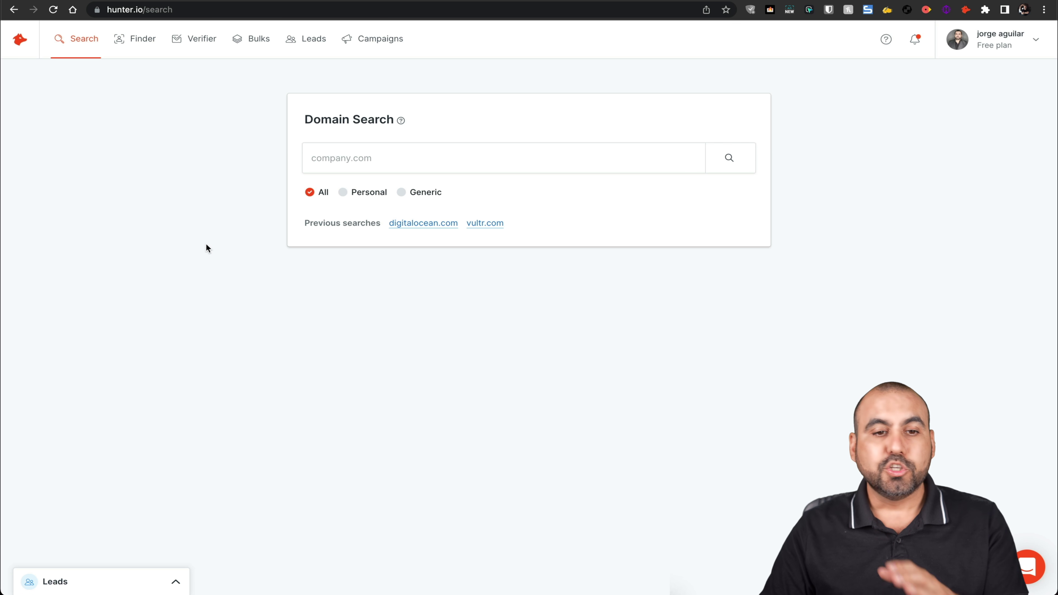
pyautogui.click(370, 159)
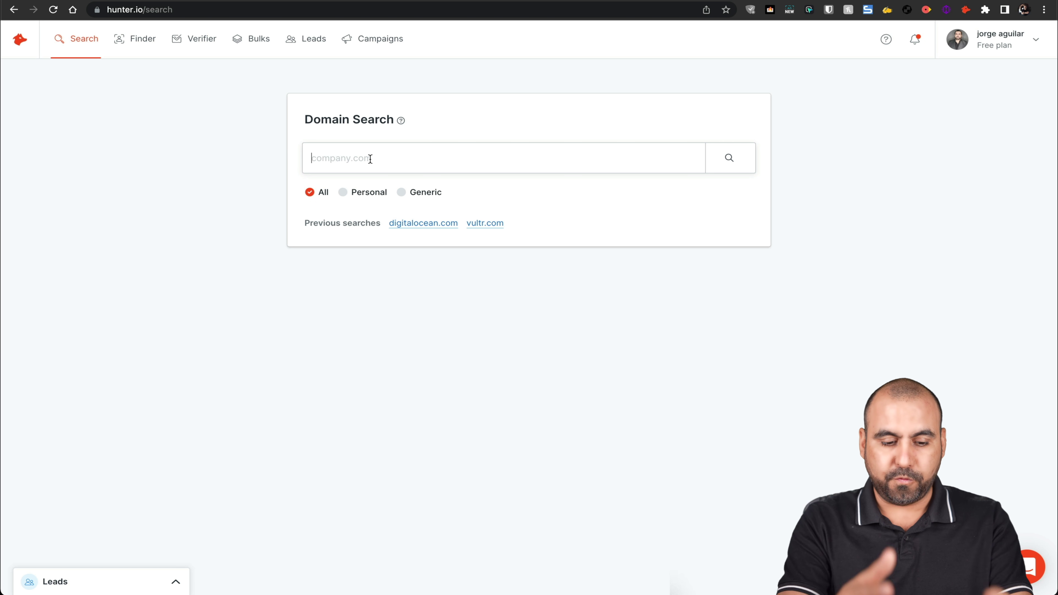
pyautogui.write('saas.co')
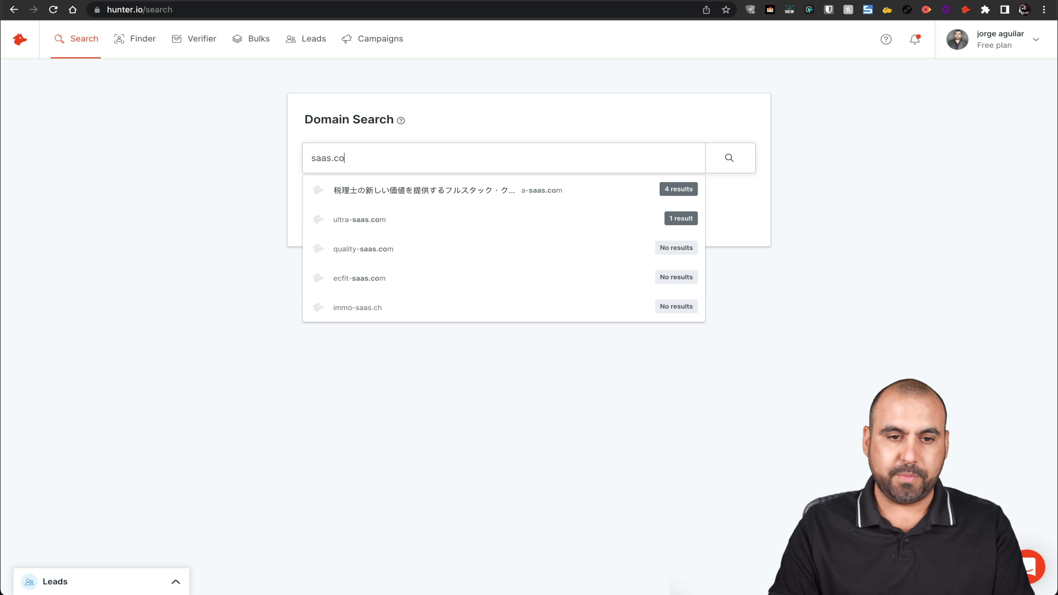
pyautogui.press('Return')
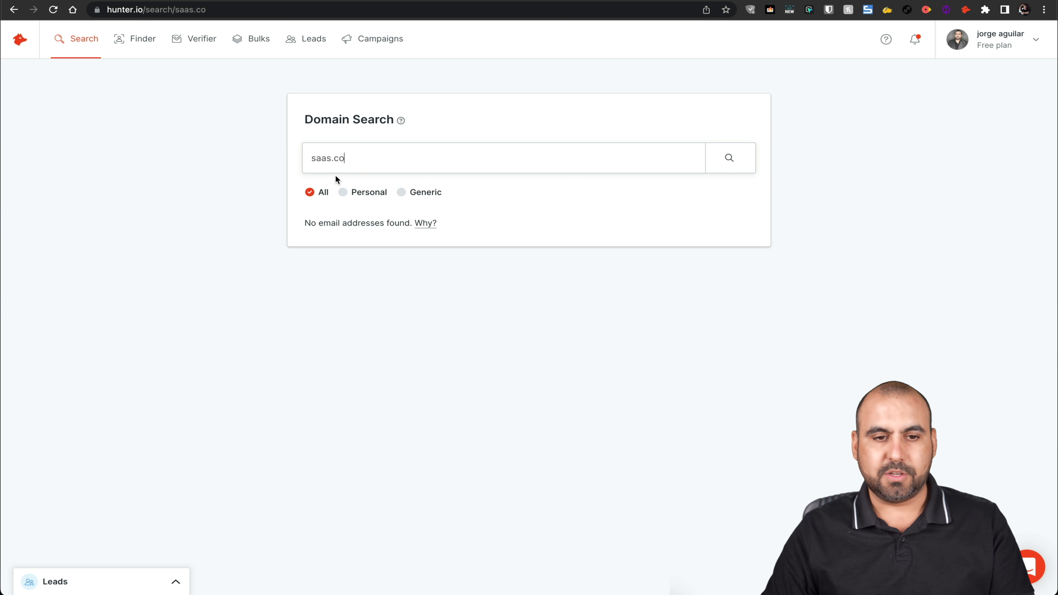
pyautogui.click(739, 168)
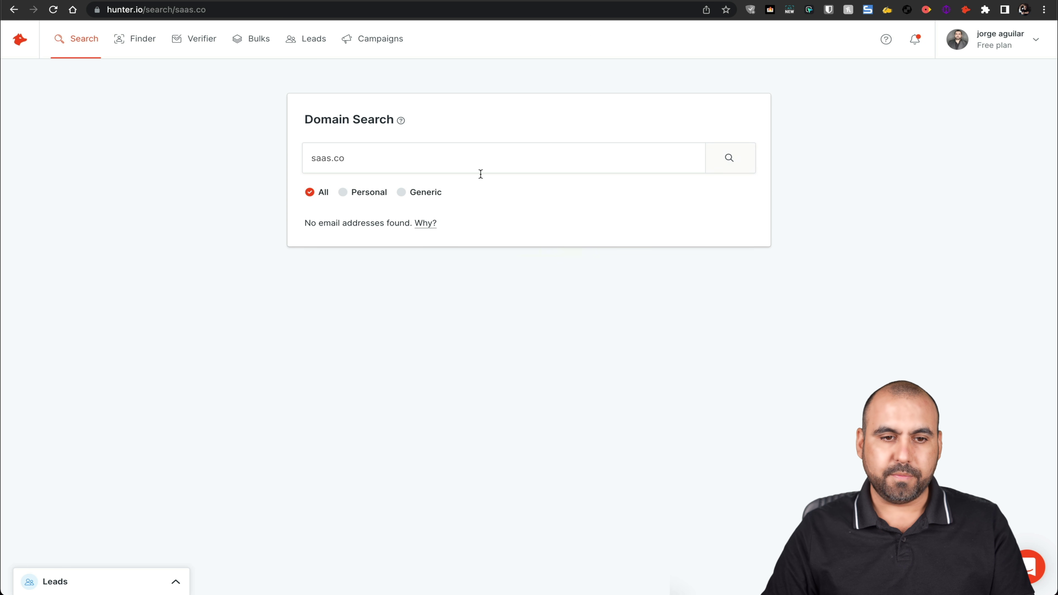
# Correct the domain to saasm.co and search it
pyautogui.click(331, 158)
pyautogui.write('m')
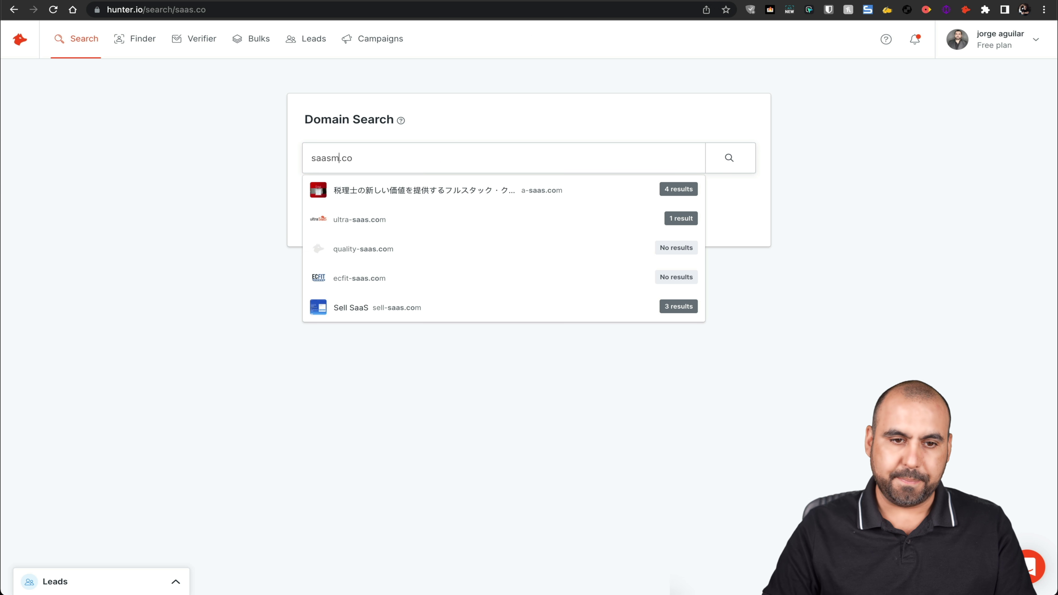
pyautogui.click(735, 164)
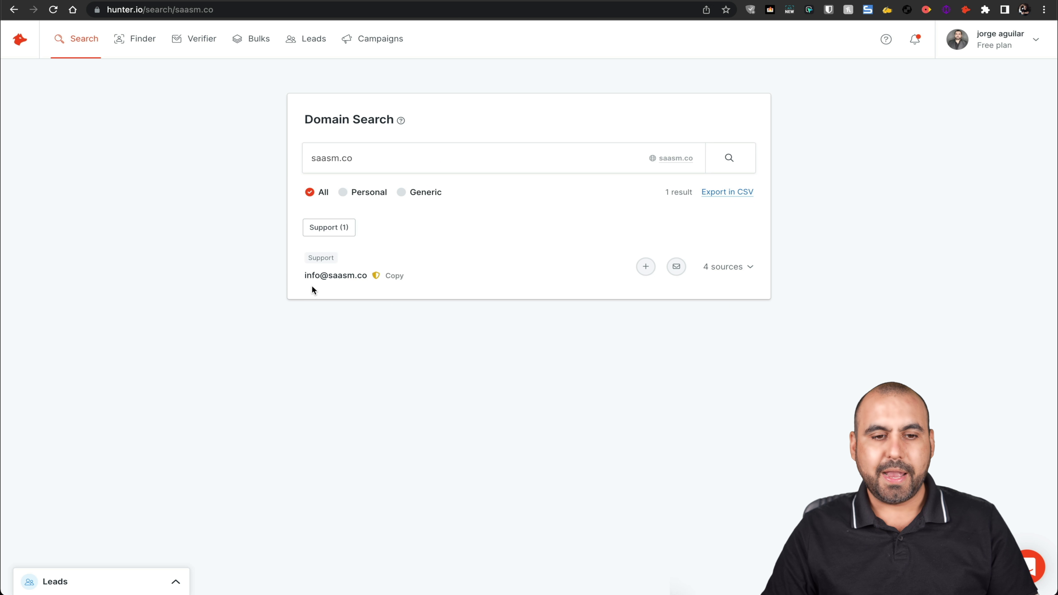
# Select the saasm.co domain text and switch to the Email Finder
pyautogui.moveTo(331, 286)
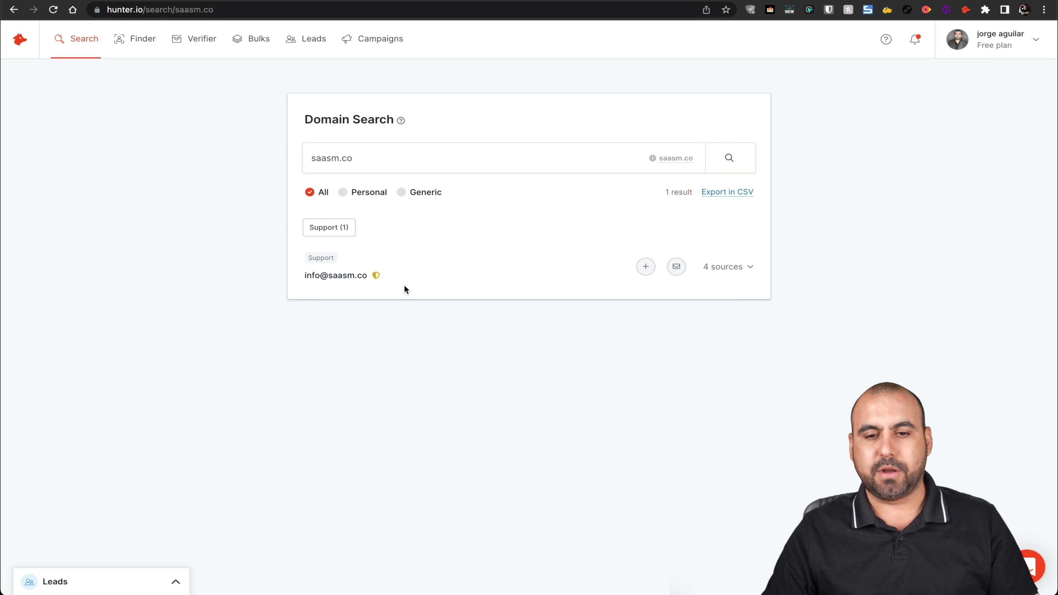
pyautogui.doubleClick(341, 163)
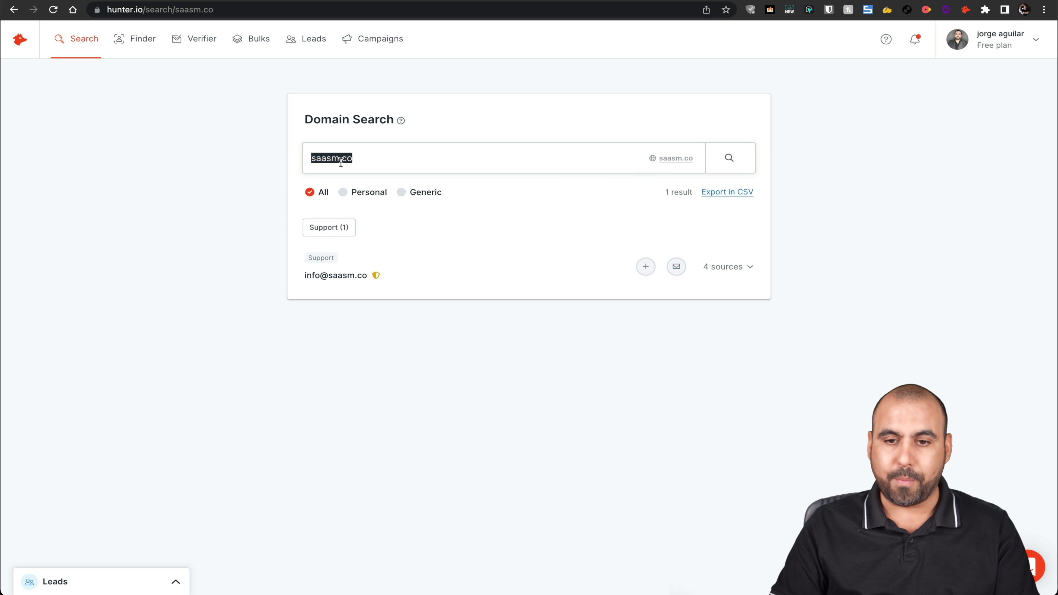
pyautogui.click(144, 42)
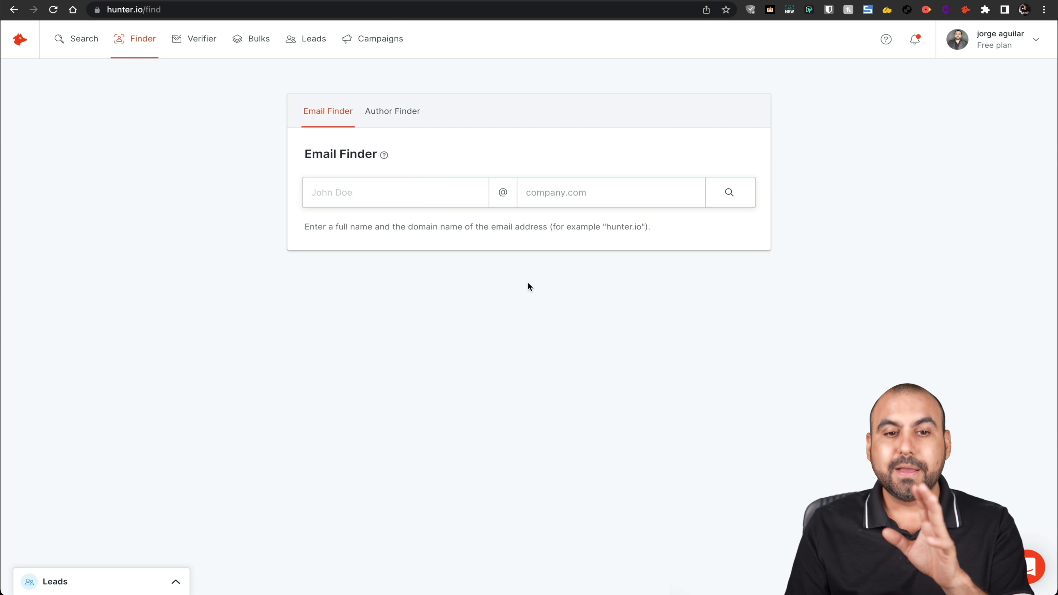
# Look over Author Finder and Email Verifier, then show Hunter's appsumo.com email results
pyautogui.click(392, 121)
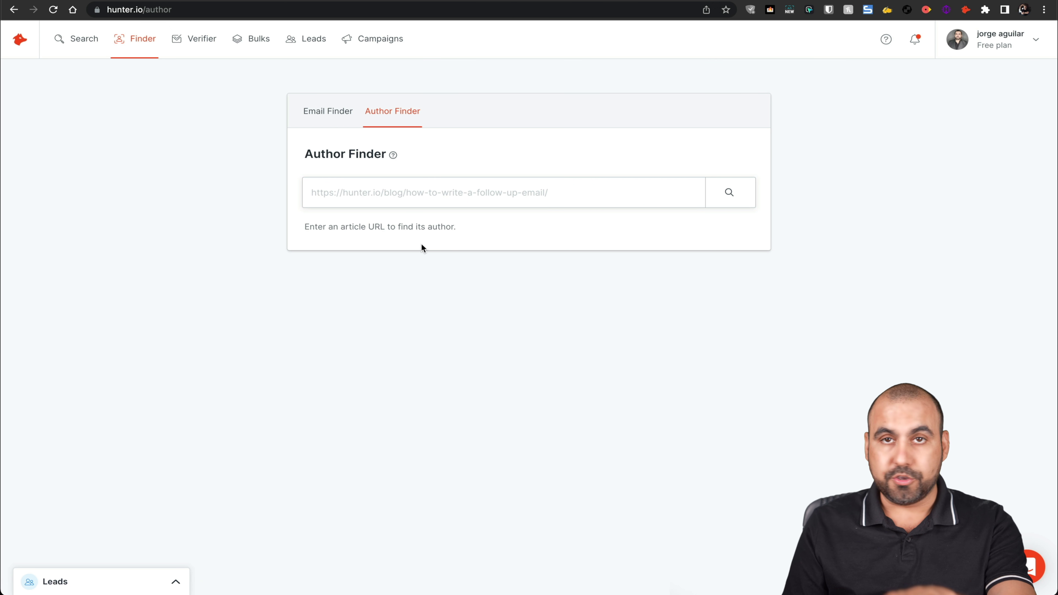
pyautogui.click(197, 41)
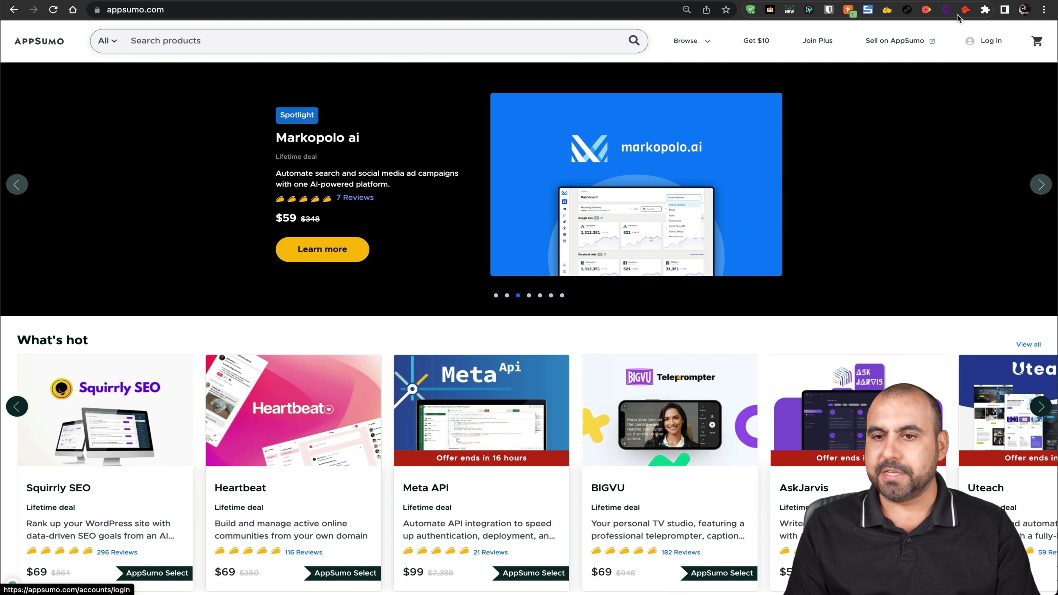
pyautogui.click(966, 10)
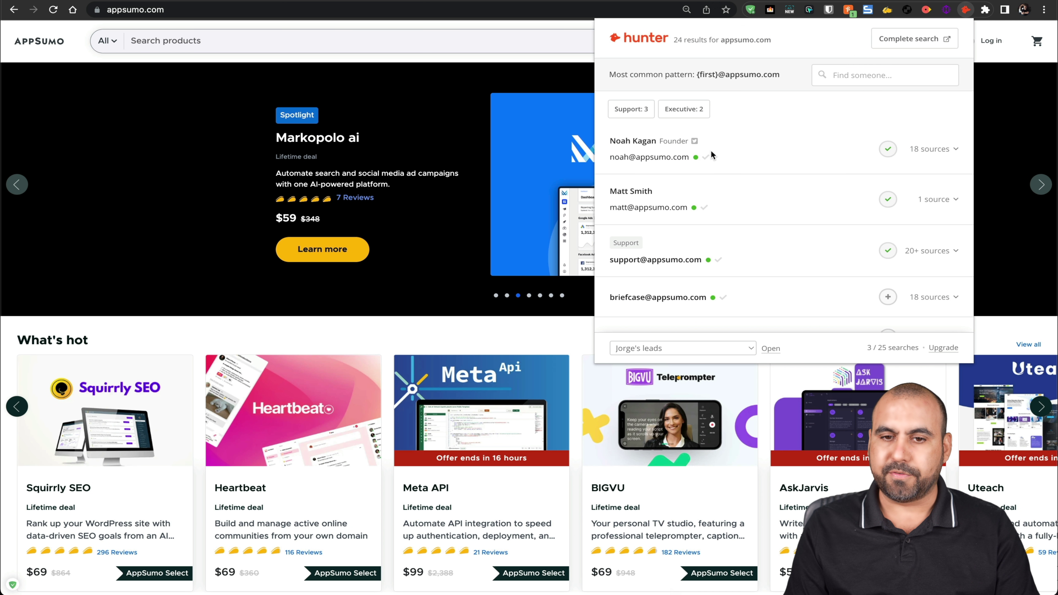
# Copy the AppSumo founder's email from the extension into the Email Verifier field
pyautogui.moveTo(712, 155)
pyautogui.click(725, 157)
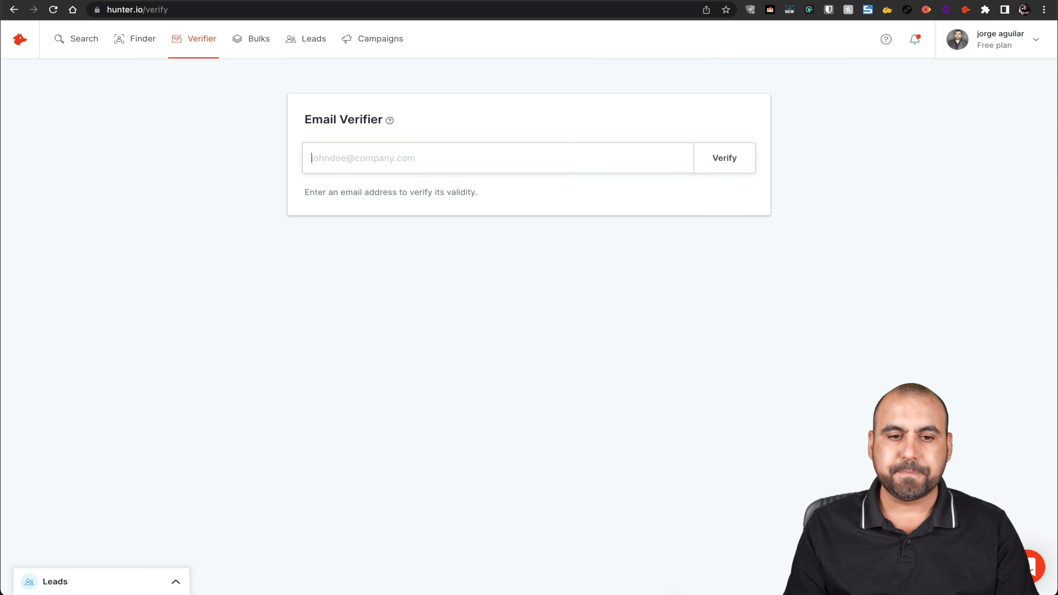
pyautogui.click(477, 144)
pyautogui.press('super+v')
# Verify the address (accept-all, 78% confidence), dismiss the tip, then go to Bulk tasks
pyautogui.click(727, 160)
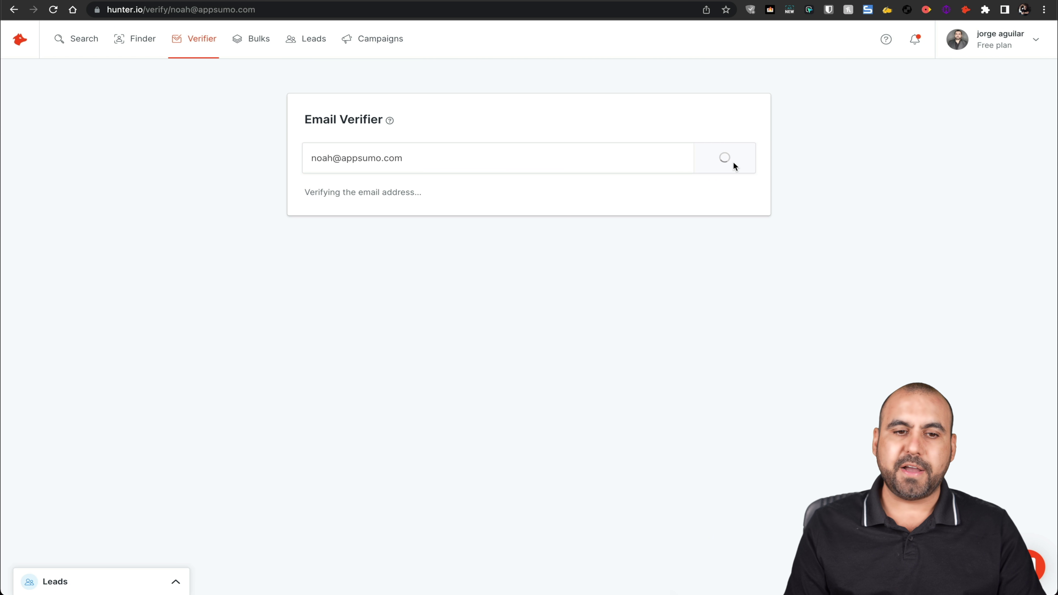
pyautogui.scroll(-3, 679, 398)
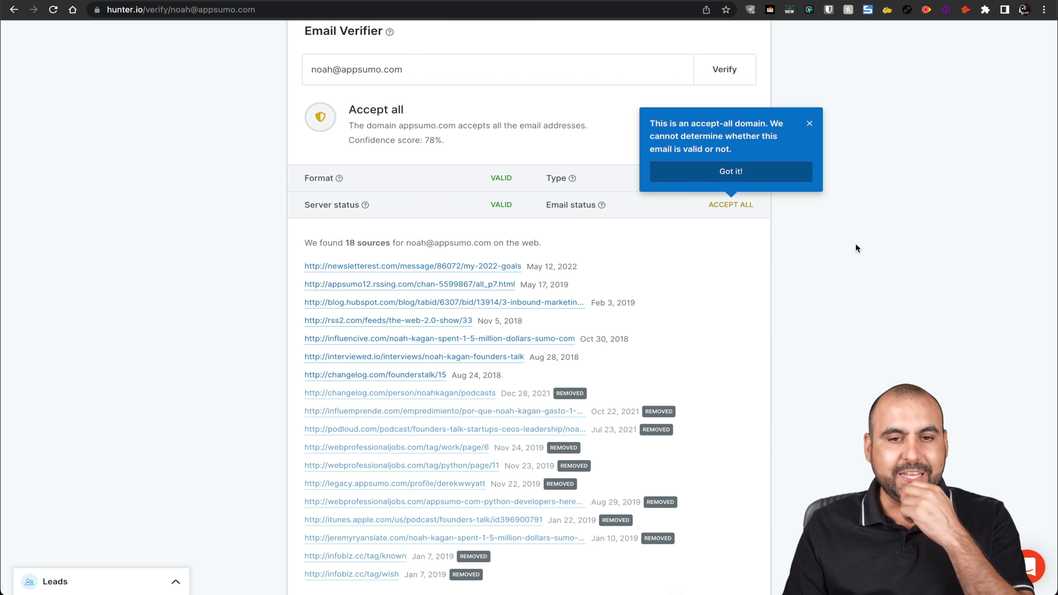
pyautogui.click(809, 124)
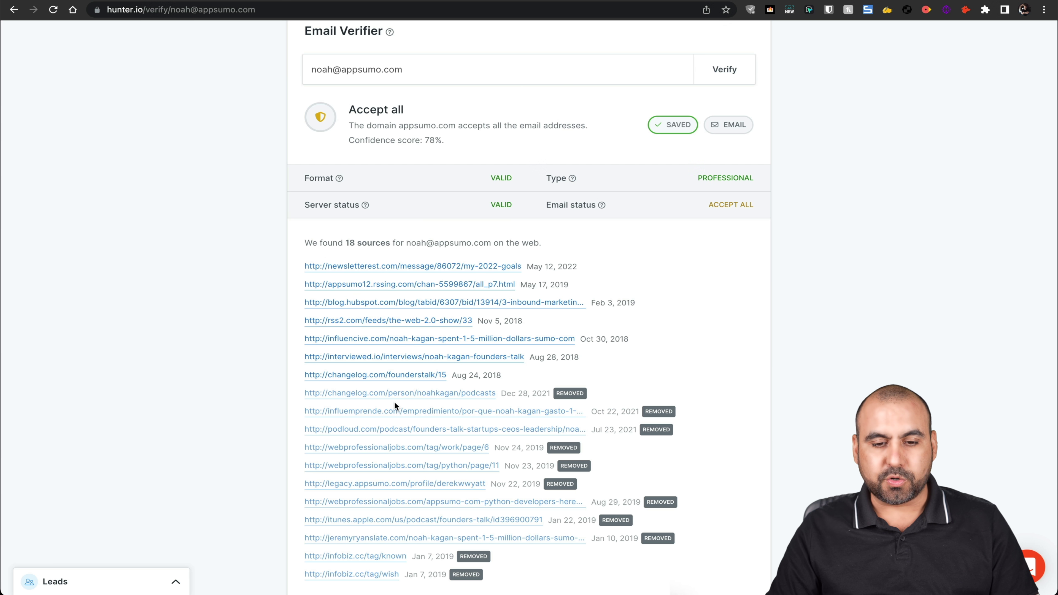
pyautogui.scroll(-2, 394, 401)
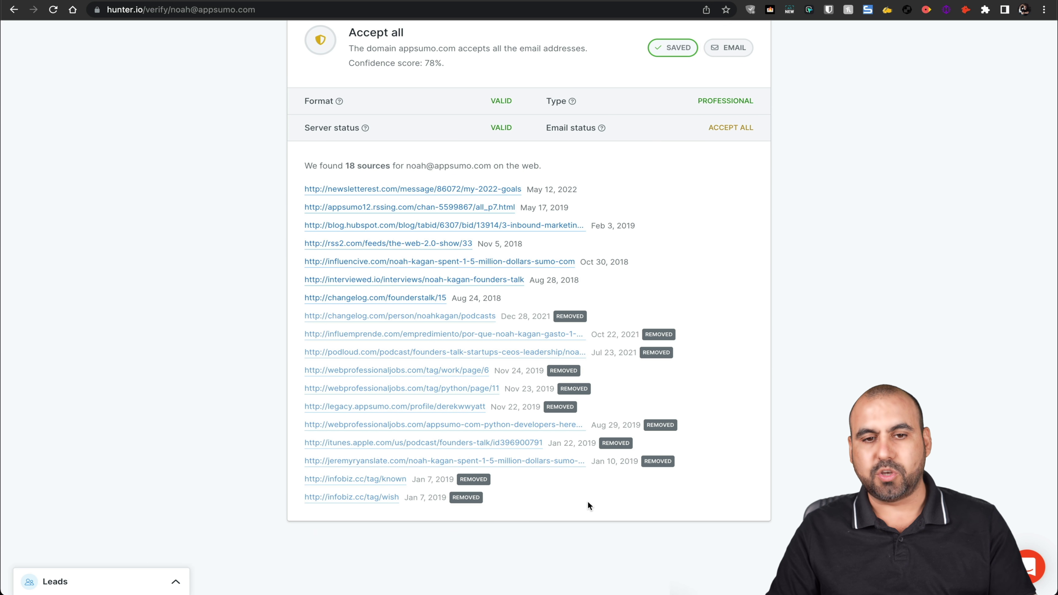
pyautogui.scroll(4, 589, 503)
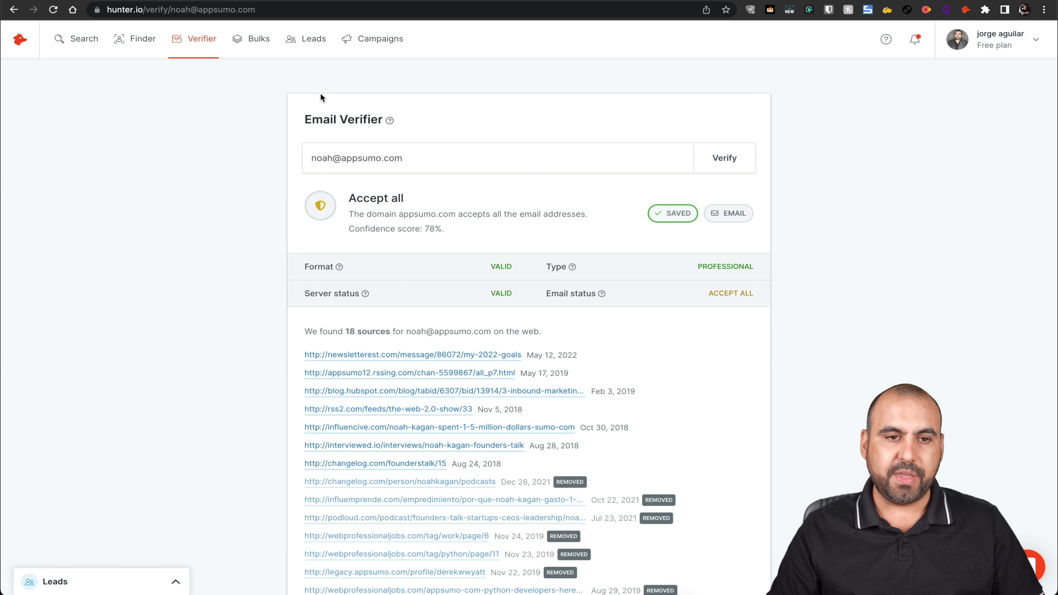
pyautogui.click(259, 40)
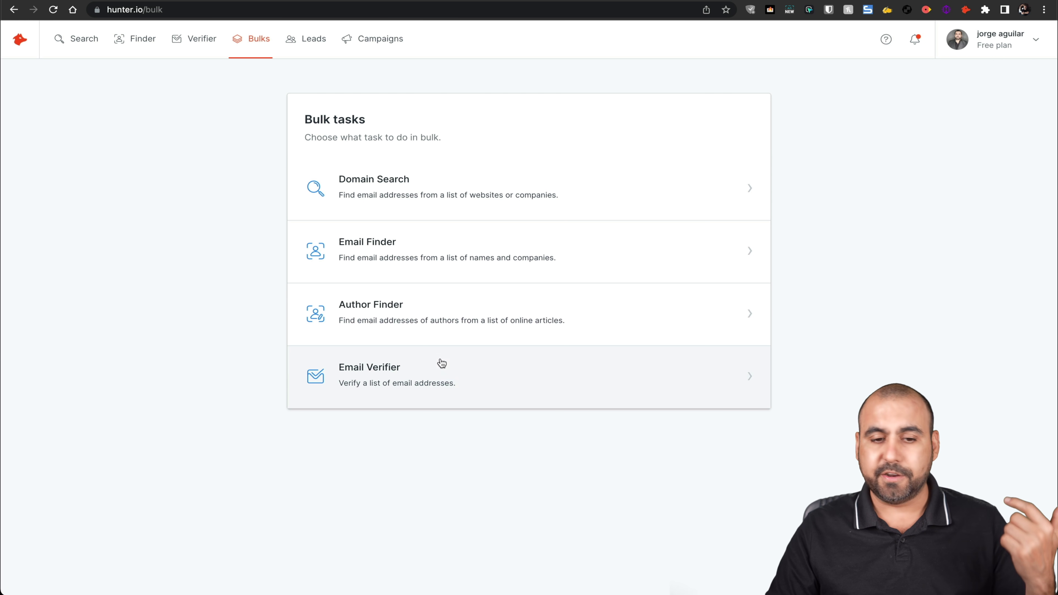
# Review the six saved leads and campaigns list, then open Hunter's panel on baserow.io
pyautogui.click(309, 40)
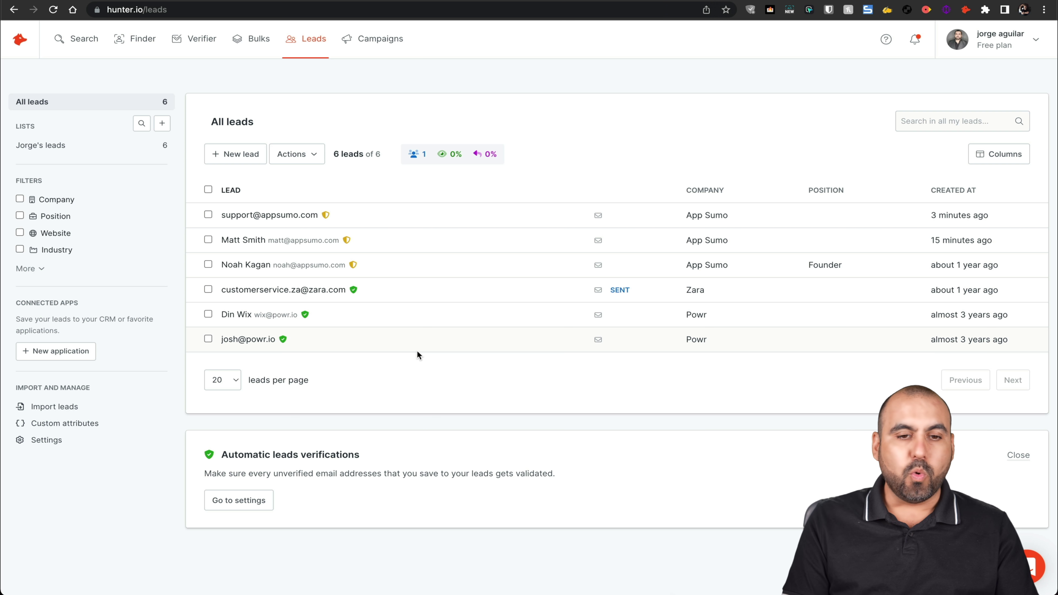
pyautogui.click(369, 40)
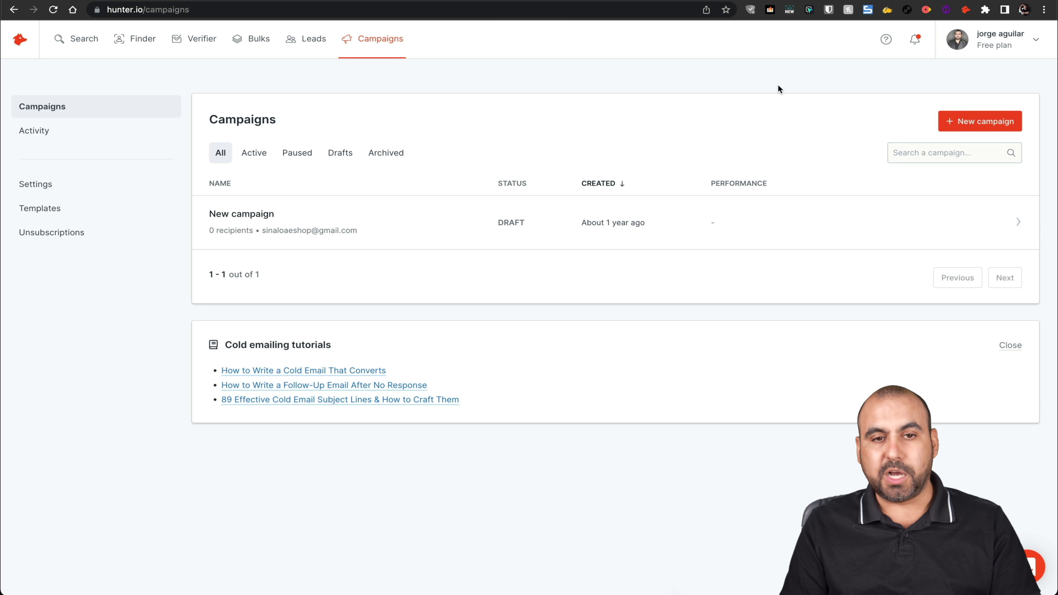
pyautogui.click(90, 41)
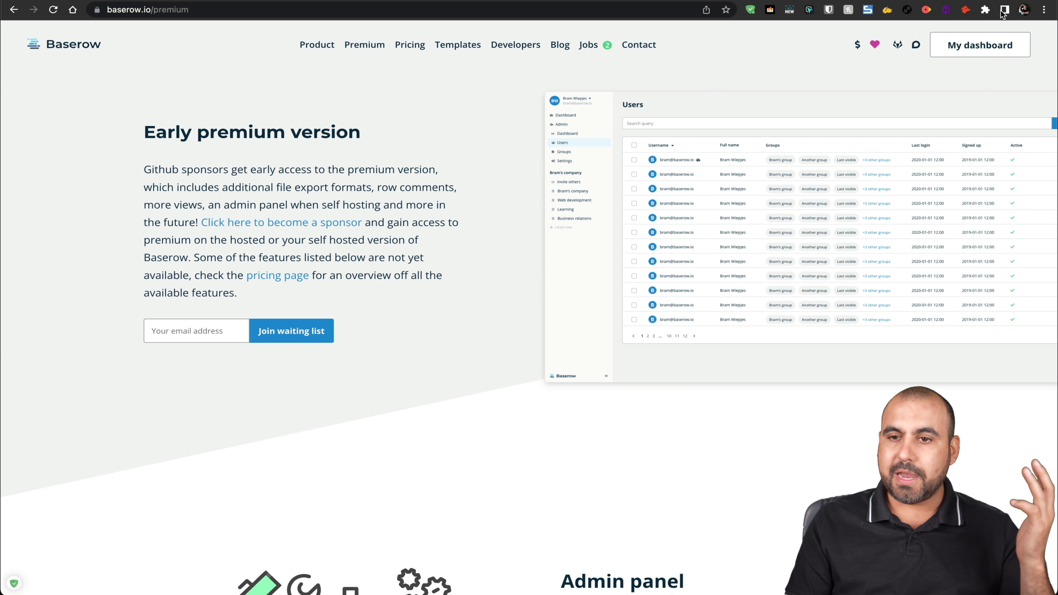
pyautogui.click(966, 9)
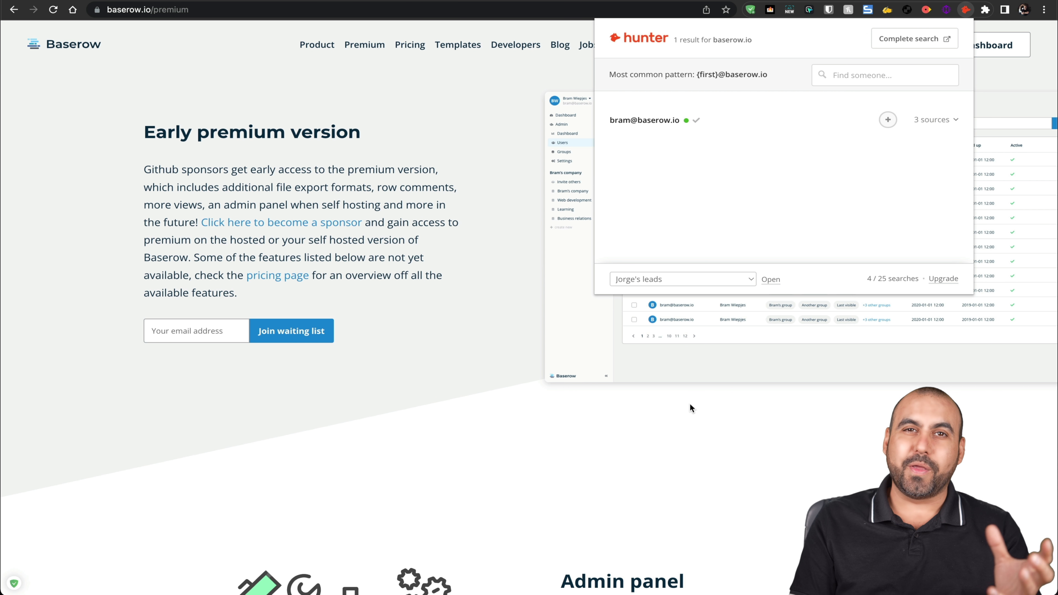
# Expand the three sources of the single email found for baserow.io
pyautogui.click(934, 121)
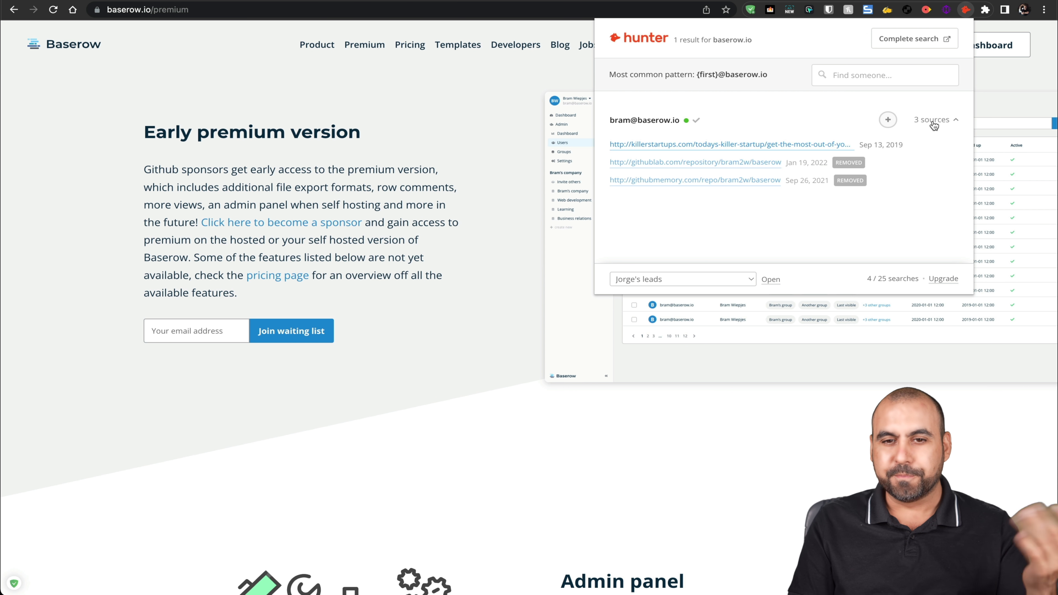